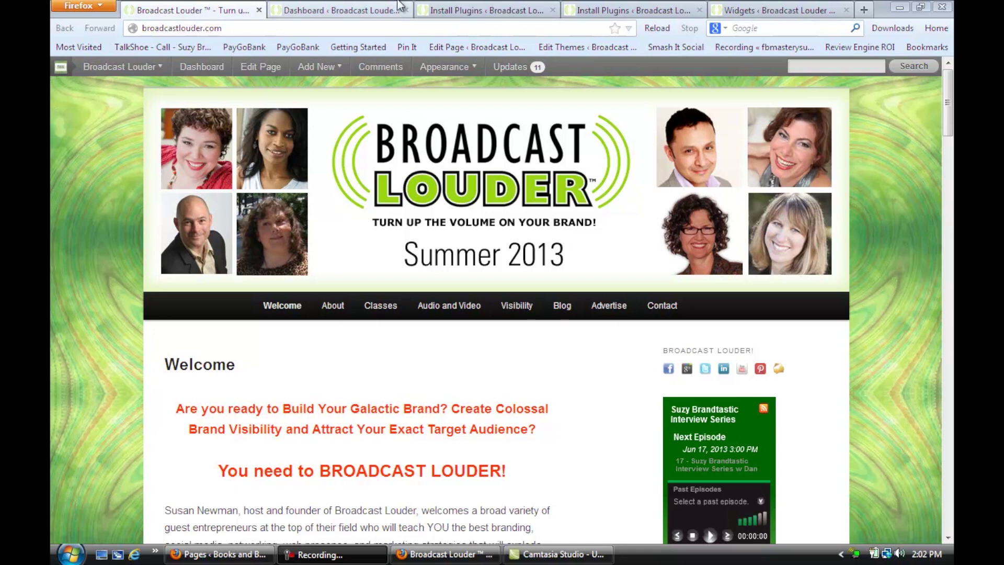
# - Switch from the Broadcast Louder home page to its WordPress admin Dashboard tab
pyautogui.click(294, 12)
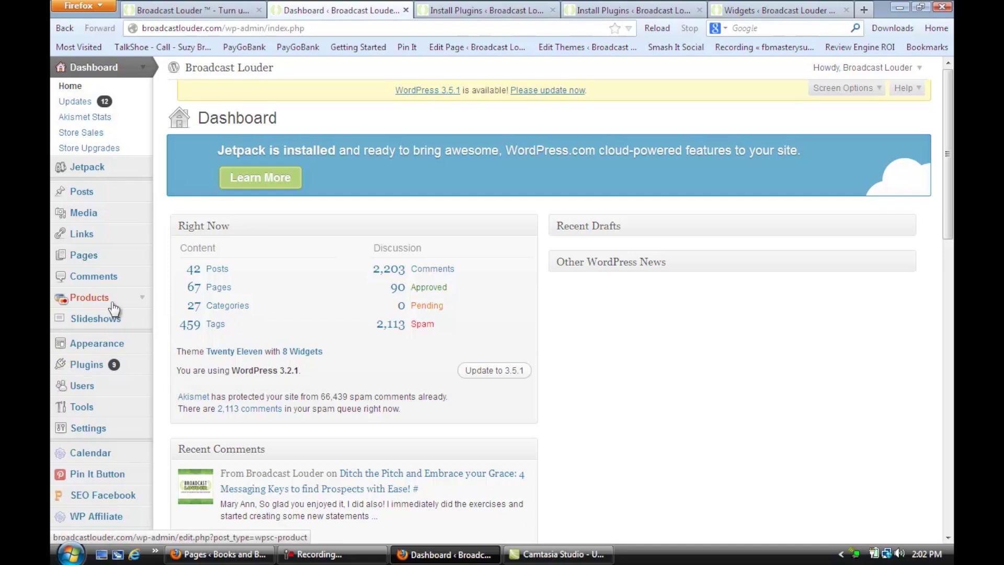
# - Search the Install Plugins page for 'Recent tweets', correcting the typo
pyautogui.click(474, 13)
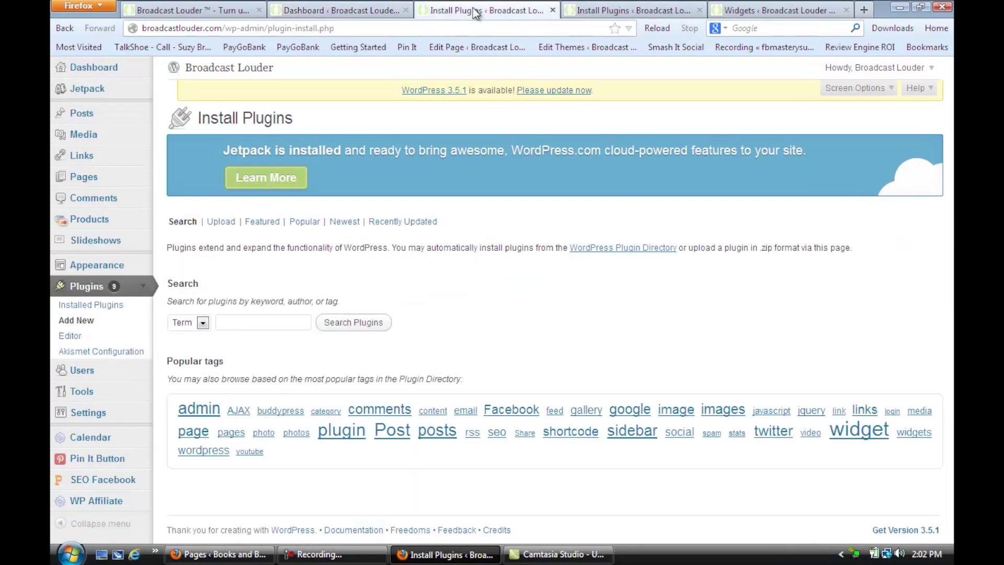
pyautogui.click(235, 324)
pyautogui.write('Recent twet')
pyautogui.press('BackSpace')
pyautogui.write('ets')
# - Review the installed plugins, including Recent Tweets, ShareThis and Social Media Widget, then go to Widgets
pyautogui.click(74, 307)
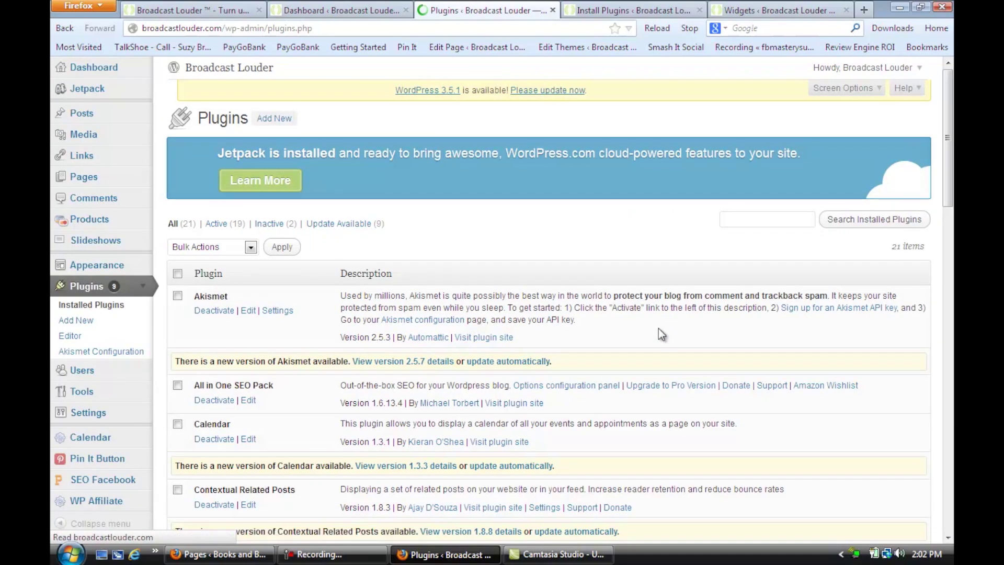
pyautogui.scroll(-3, 673, 346)
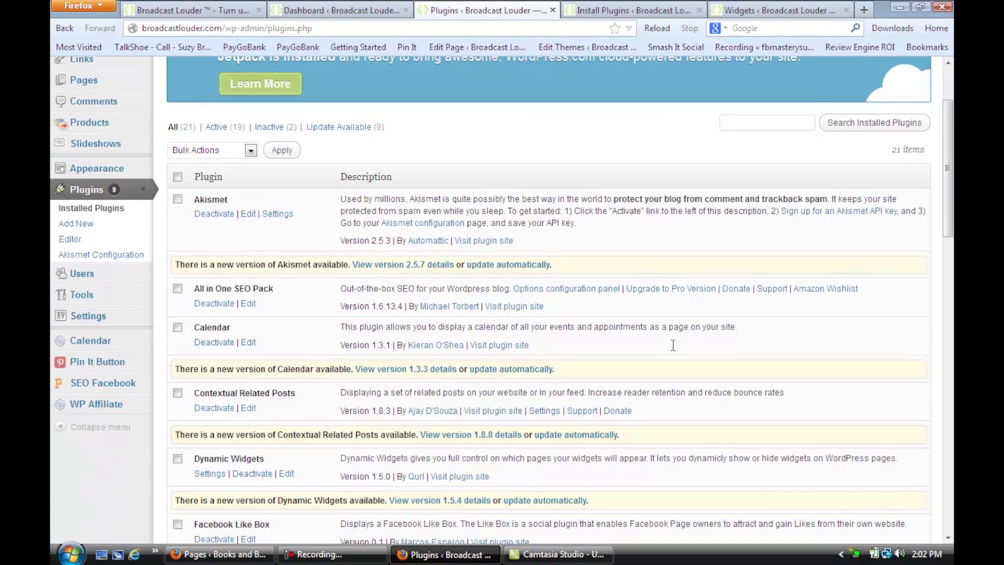
pyautogui.scroll(-6, 673, 346)
pyautogui.scroll(-3, 594, 304)
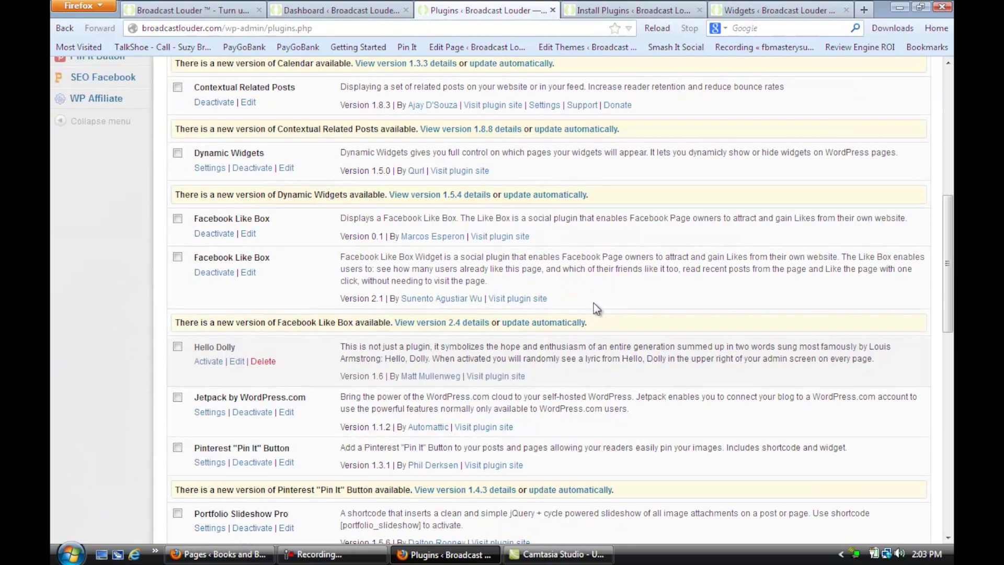
pyautogui.scroll(2, 243, 132)
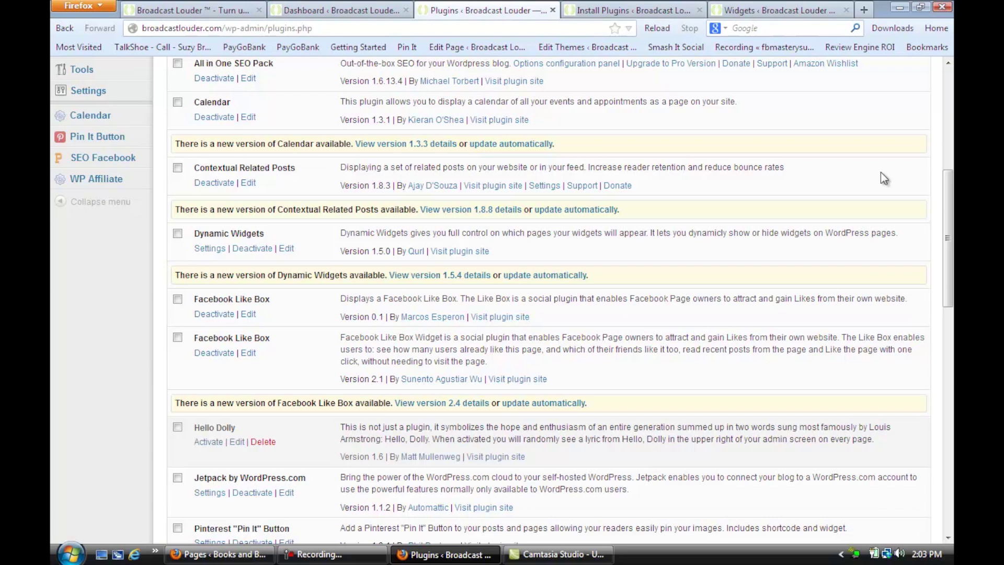
pyautogui.scroll(-3, 865, 180)
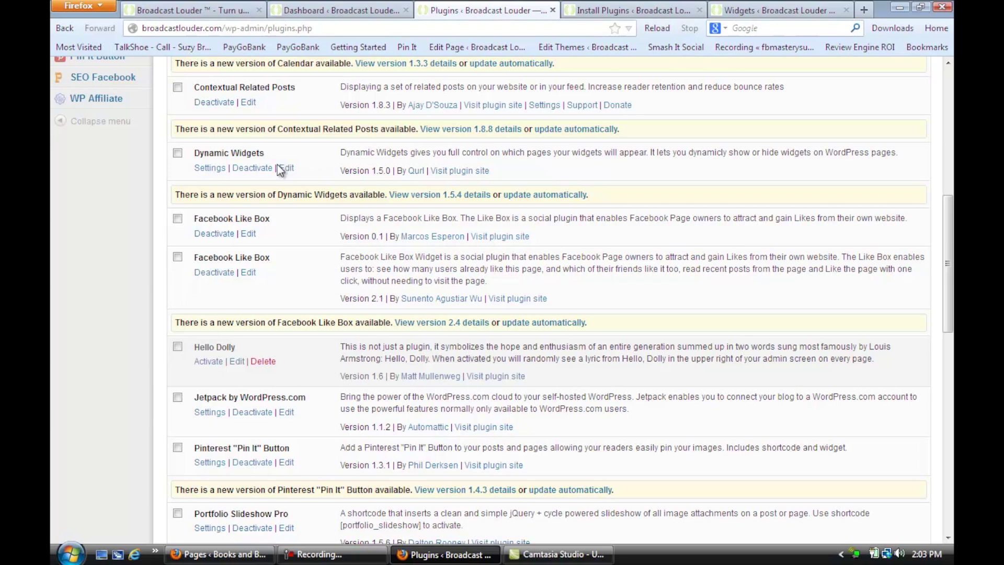
pyautogui.scroll(-3, 278, 165)
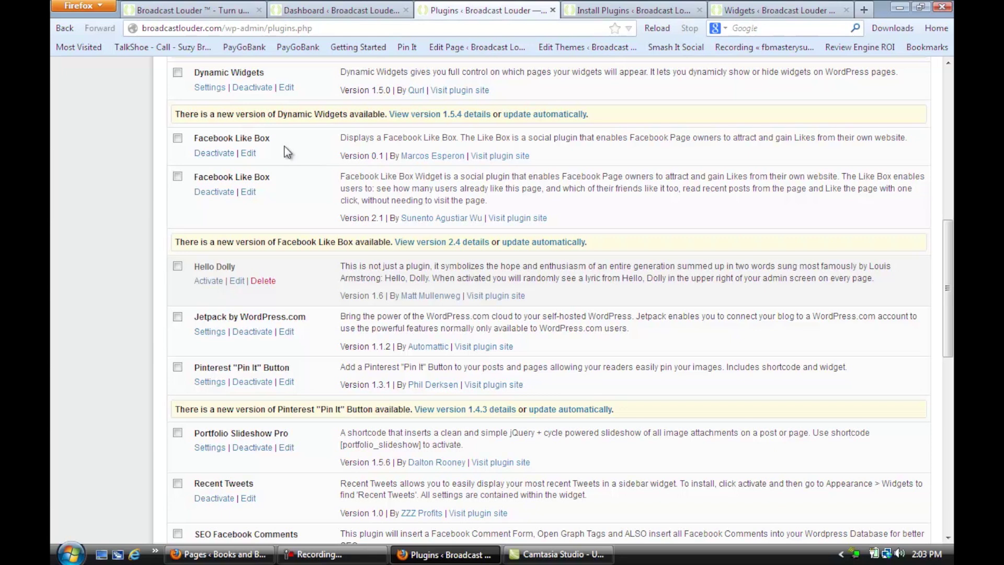
pyautogui.scroll(-10, 284, 149)
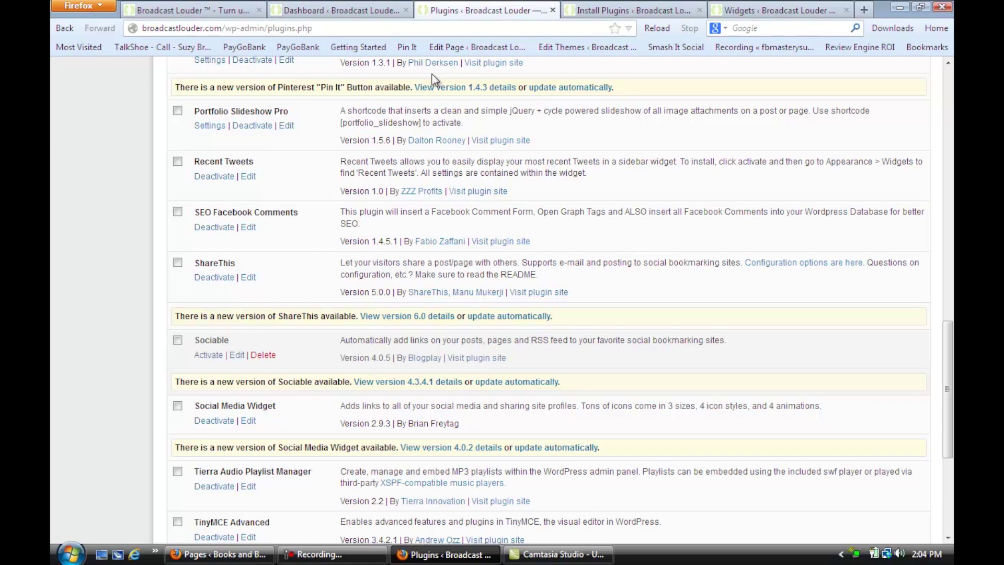
pyautogui.click(771, 11)
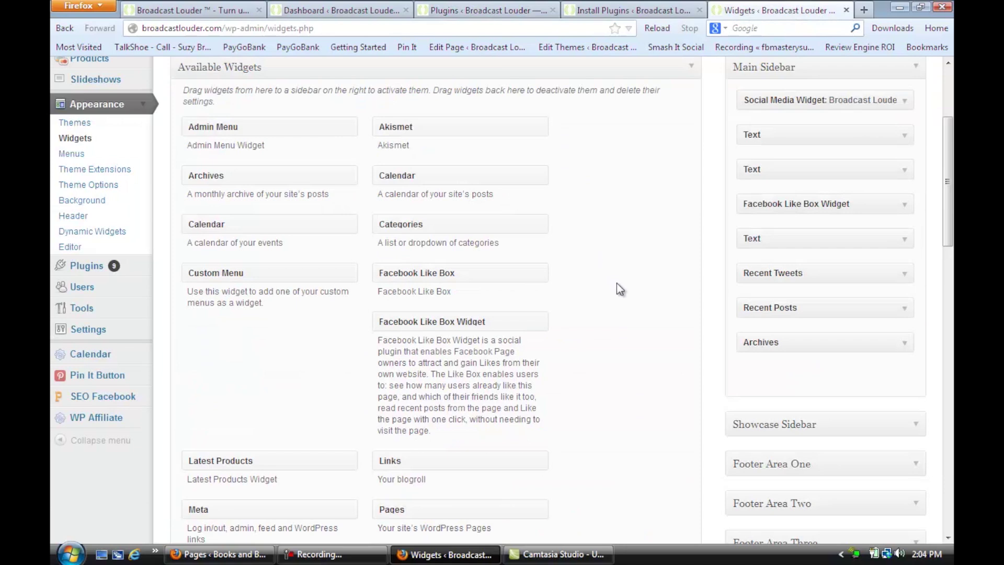
# - Scroll the Widgets page to inspect the Main Sidebar's eight widgets, from Social Media Widget to Archives
pyautogui.scroll(-15, 649, 357)
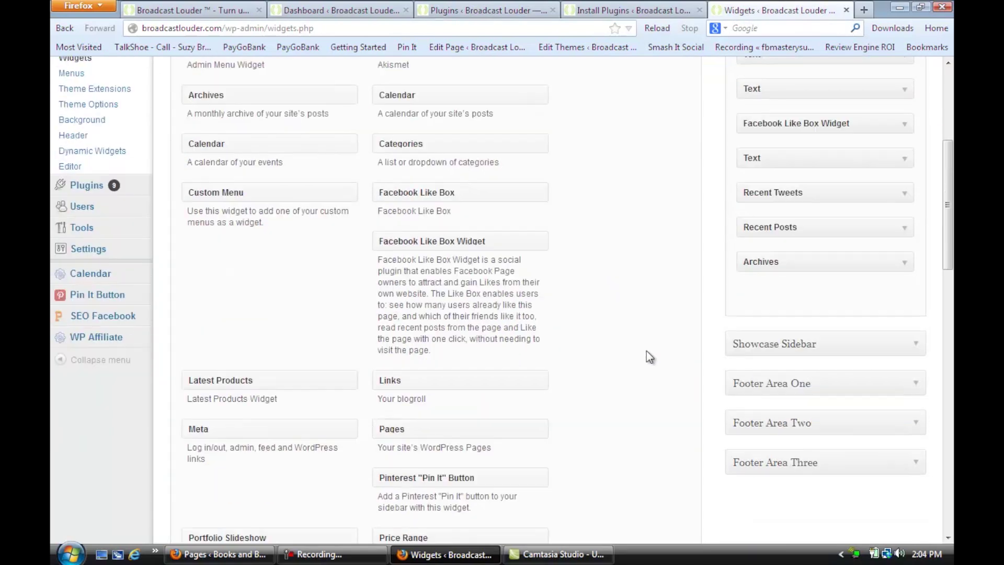
pyautogui.scroll(-1, 649, 357)
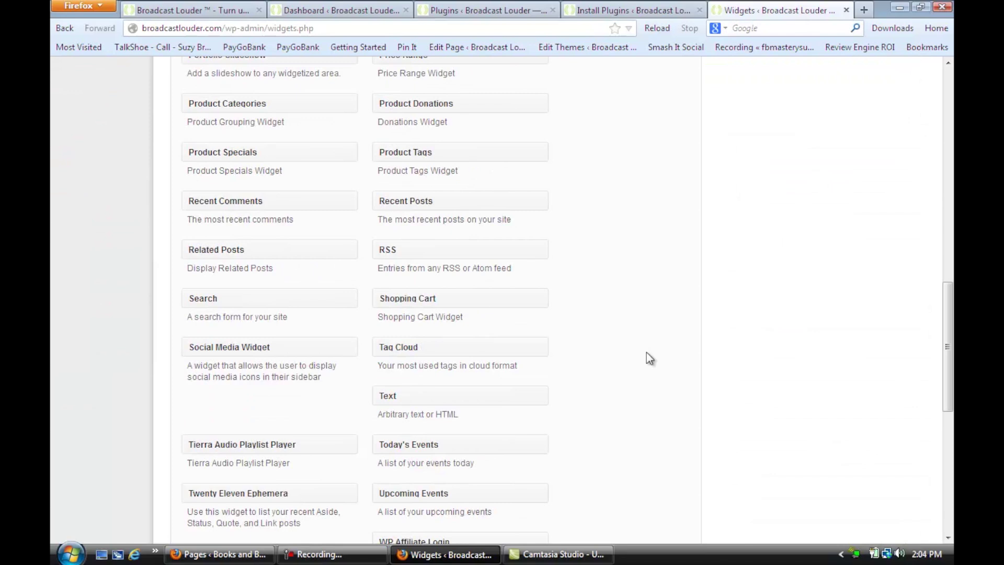
pyautogui.scroll(2, 649, 358)
pyautogui.scroll(6, 441, 291)
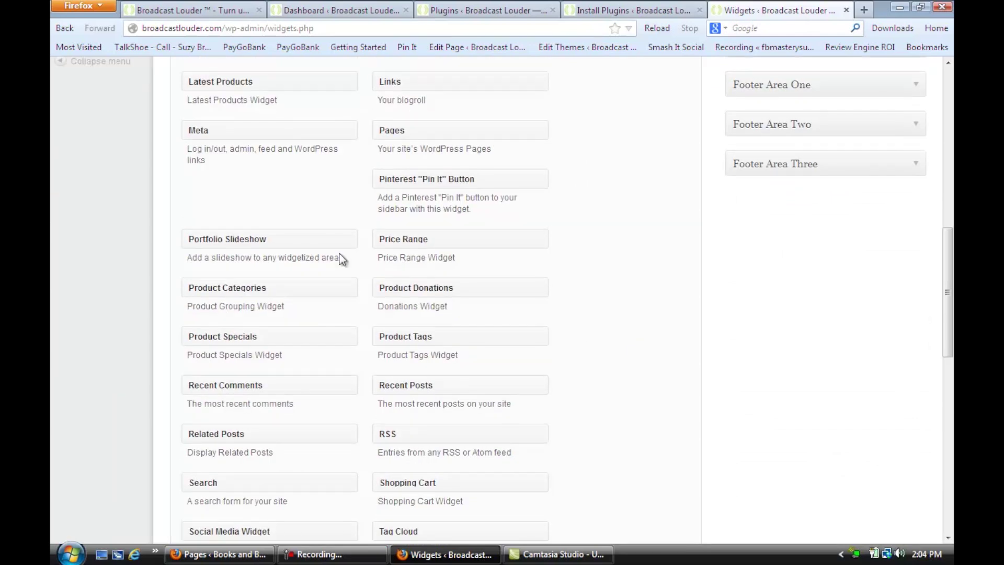
pyautogui.scroll(8, 852, 103)
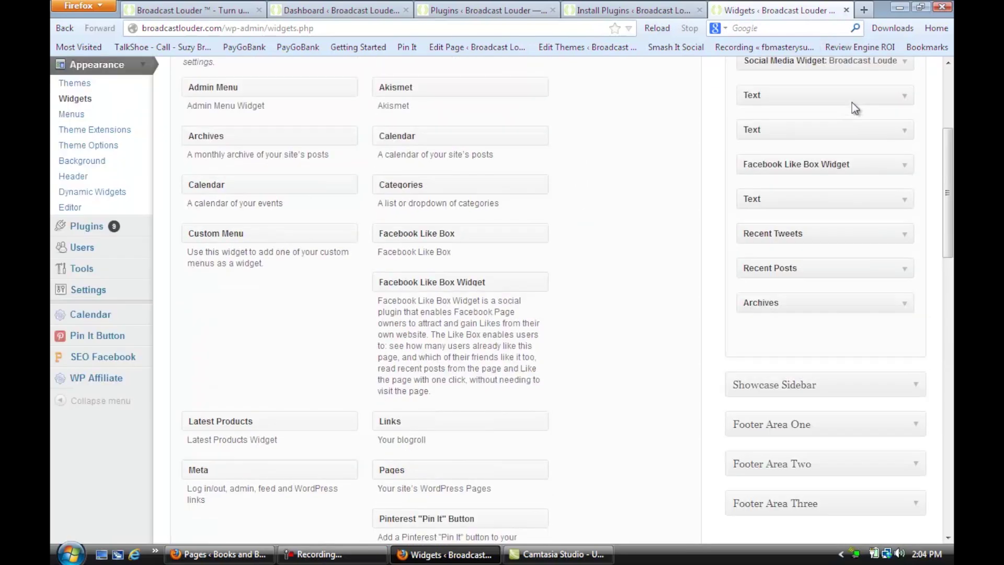
pyautogui.scroll(-3, 755, 210)
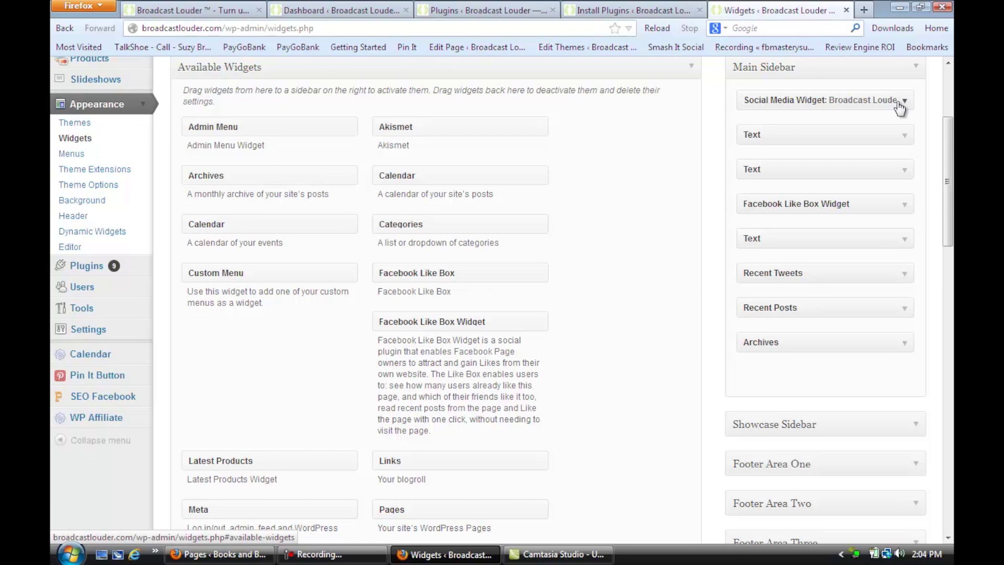
pyautogui.moveTo(893, 101); pyautogui.dragTo(892, 102)
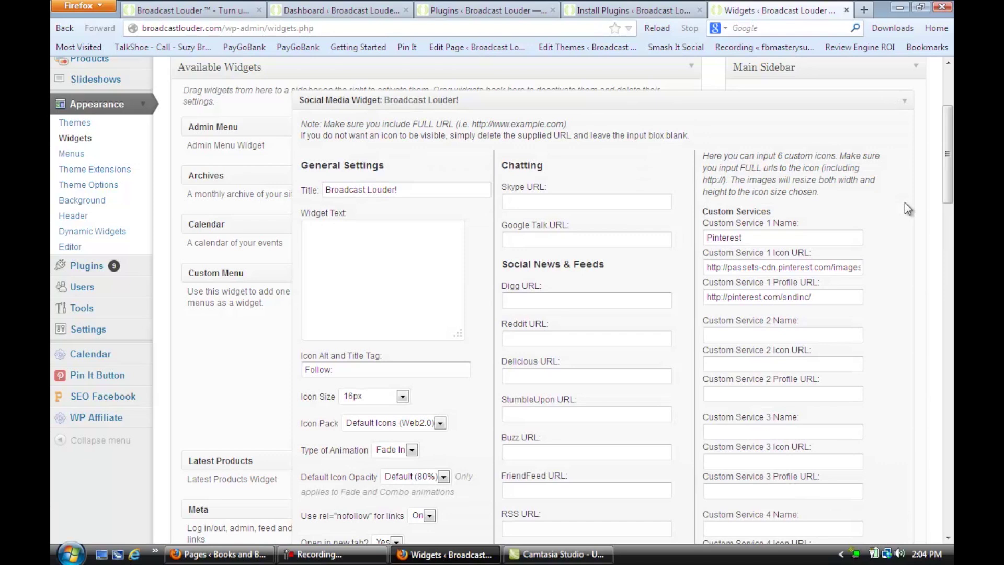
pyautogui.click(905, 103)
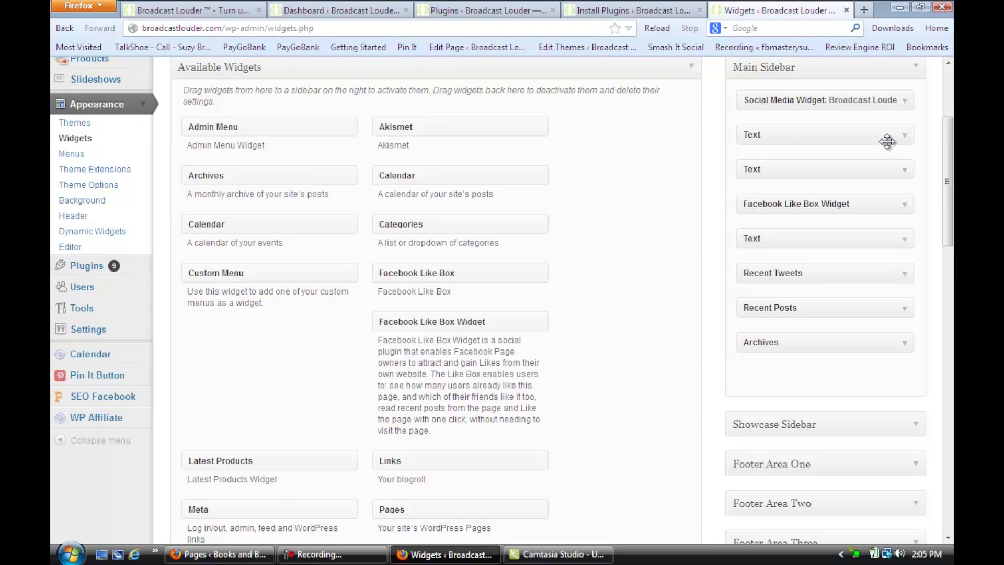
pyautogui.scroll(-3, 888, 141)
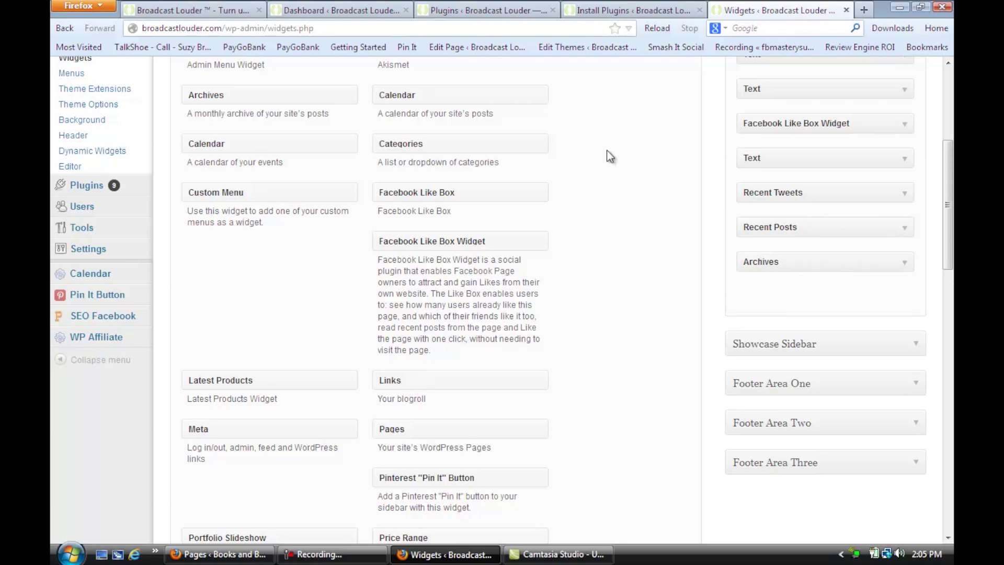
pyautogui.scroll(8, 658, 202)
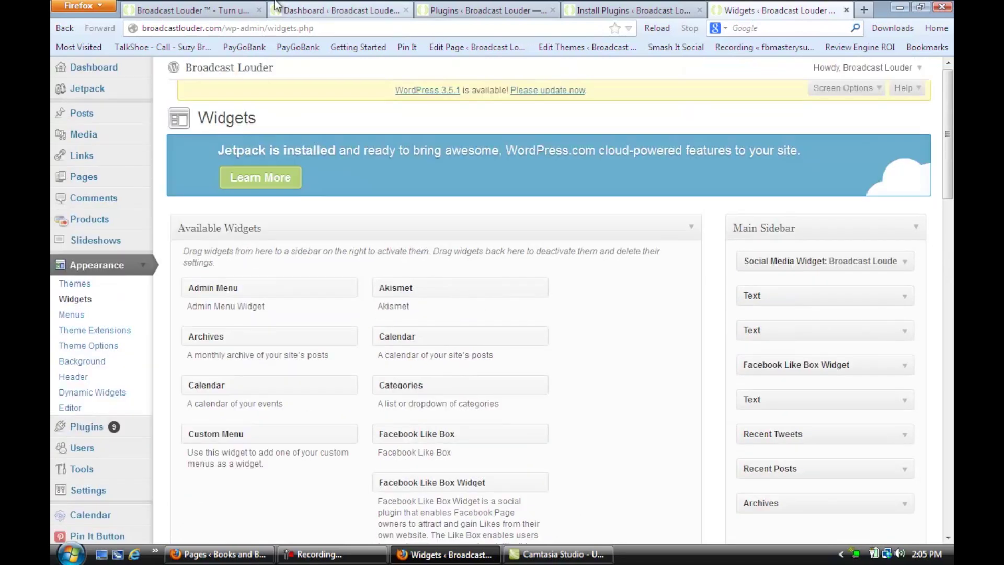
# - Return to the Broadcast Louder home page and view its sidebar social icons, TalkShoe player and Archives
pyautogui.click(168, 11)
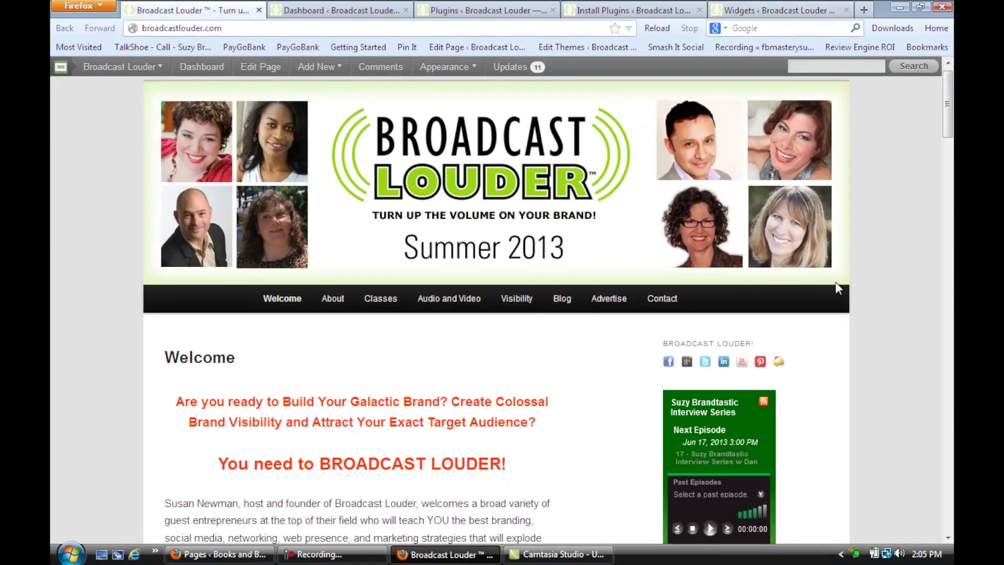
pyautogui.scroll(-4, 936, 322)
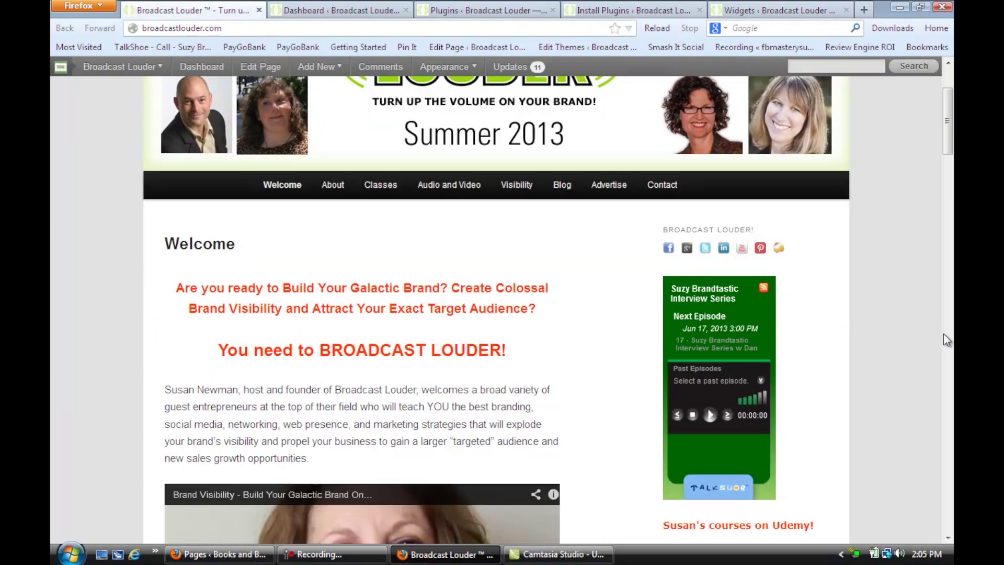
pyautogui.scroll(-4, 941, 335)
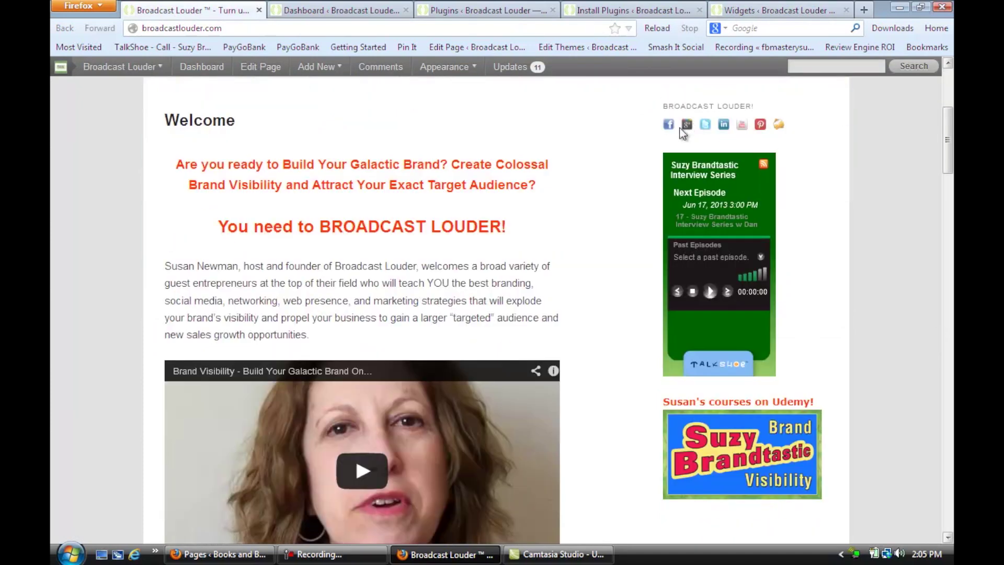
pyautogui.scroll(-8, 688, 129)
pyautogui.scroll(-3, 694, 127)
pyautogui.scroll(14, 699, 123)
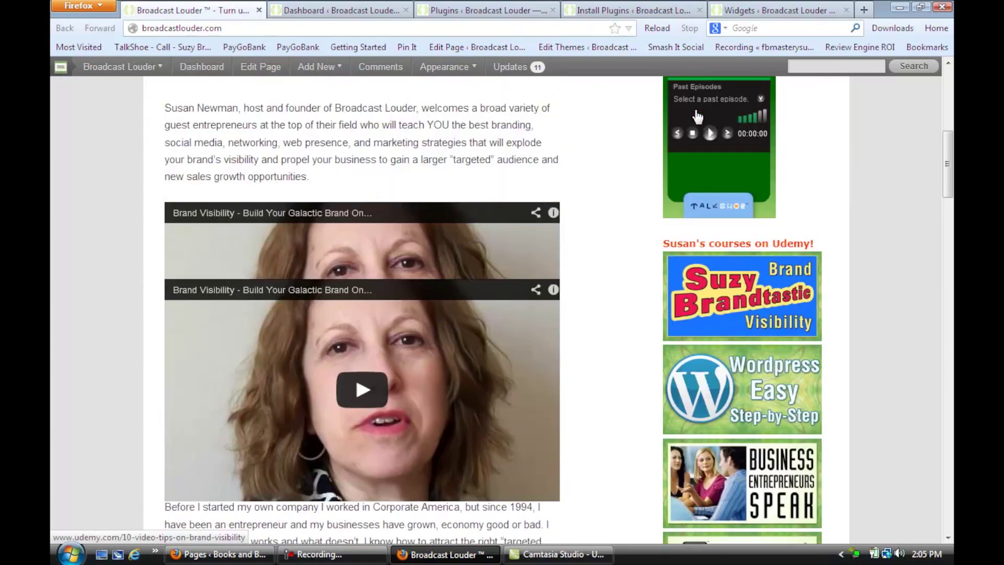
pyautogui.scroll(-1, 846, 306)
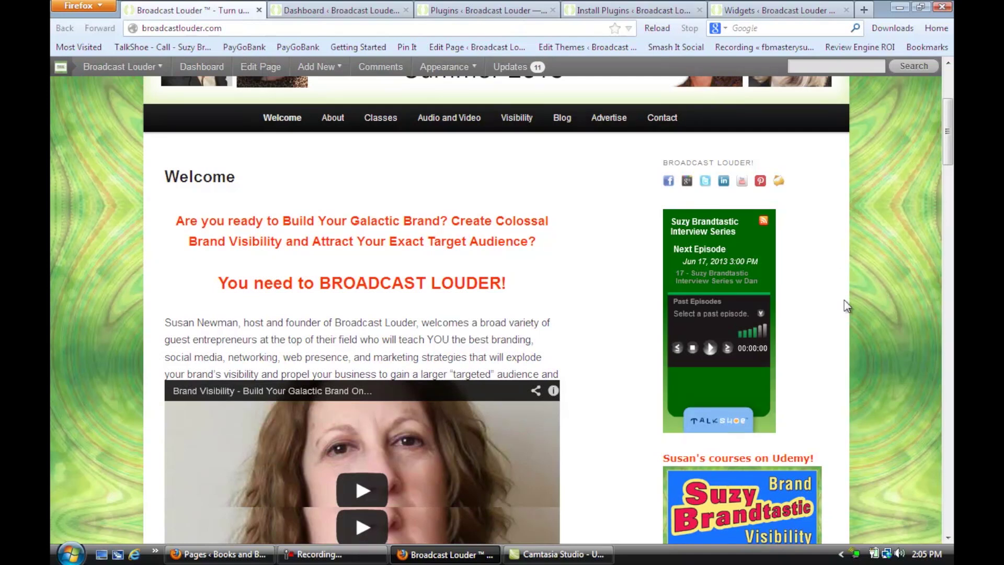
pyautogui.scroll(-1, 844, 300)
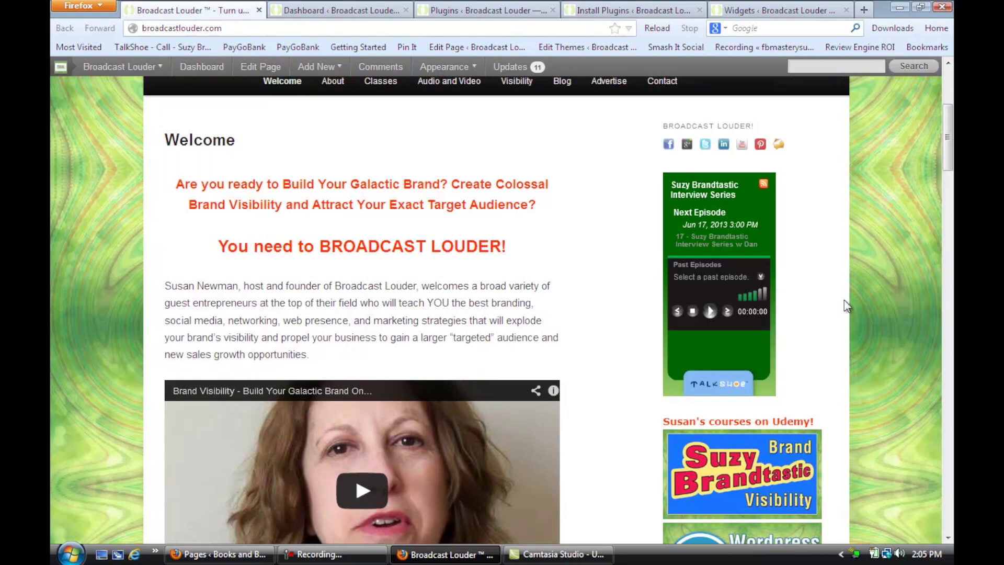
pyautogui.scroll(-10, 884, 306)
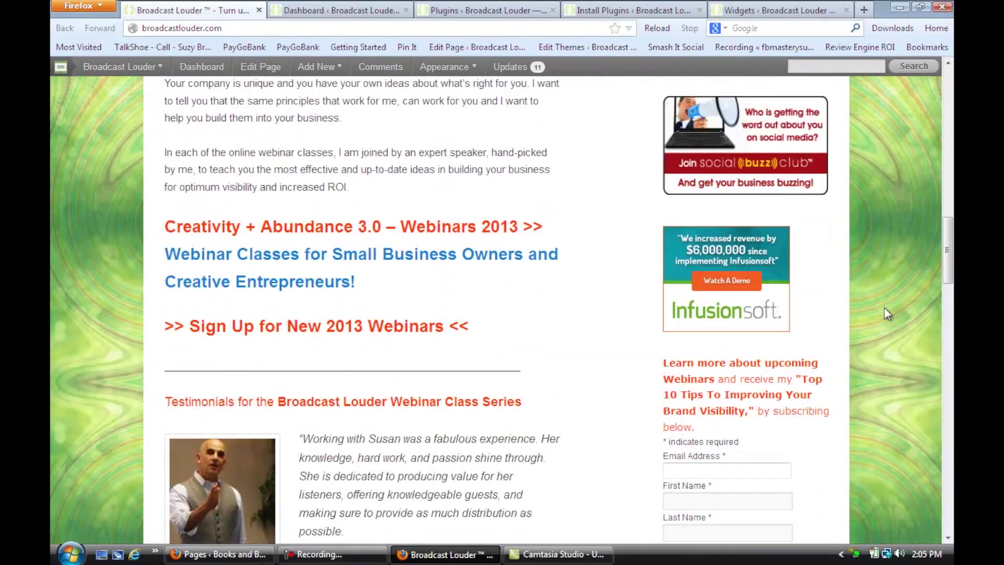
pyautogui.scroll(-10, 884, 308)
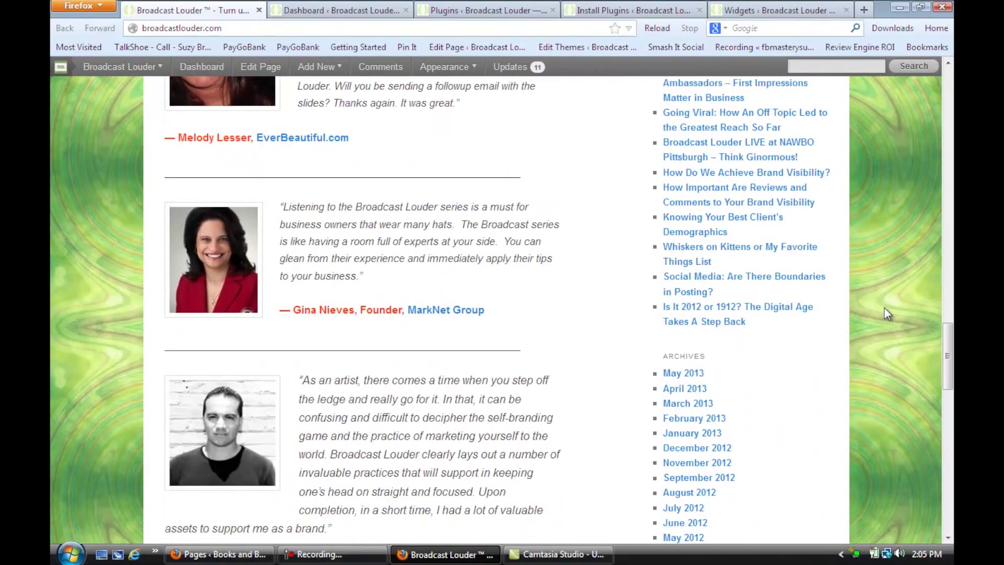
pyautogui.scroll(-2, 884, 308)
pyautogui.scroll(15, 885, 308)
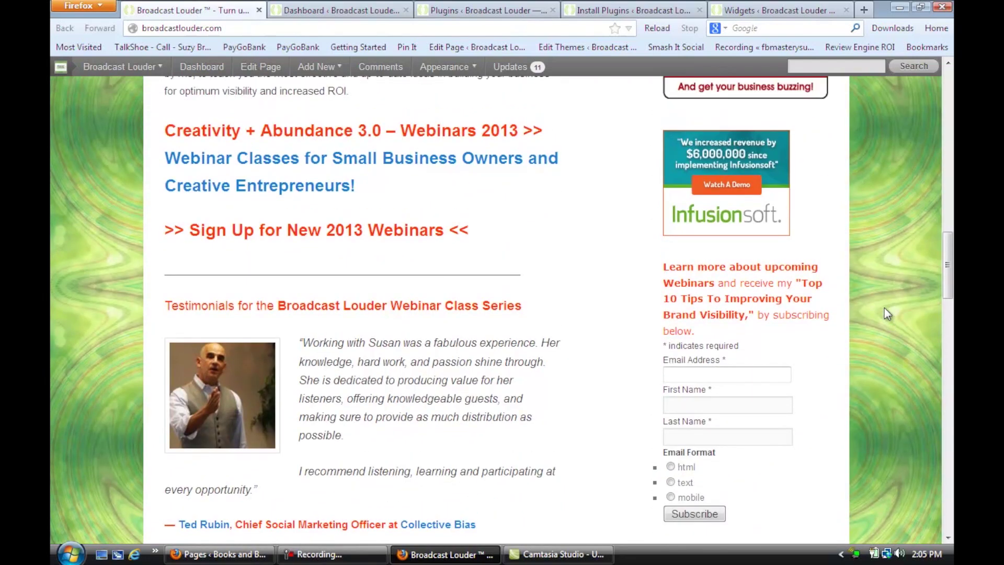
pyautogui.scroll(-10, 885, 309)
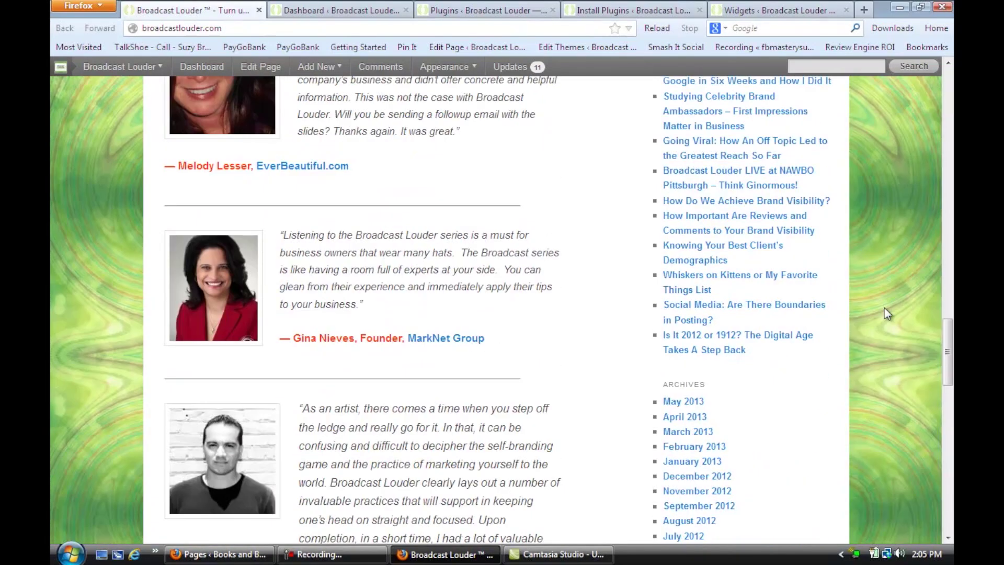
pyautogui.scroll(-2, 884, 308)
pyautogui.scroll(12, 884, 307)
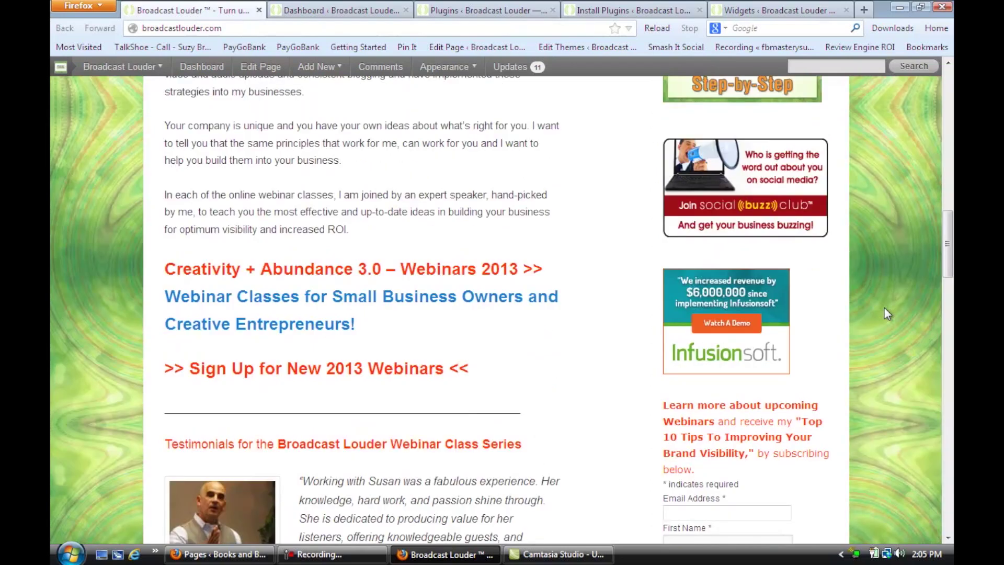
pyautogui.scroll(10, 884, 308)
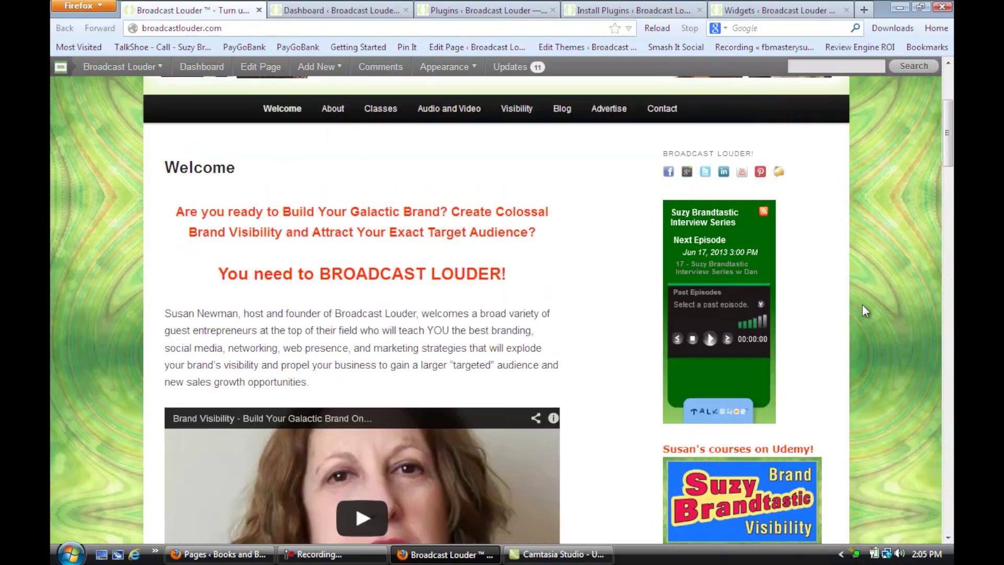